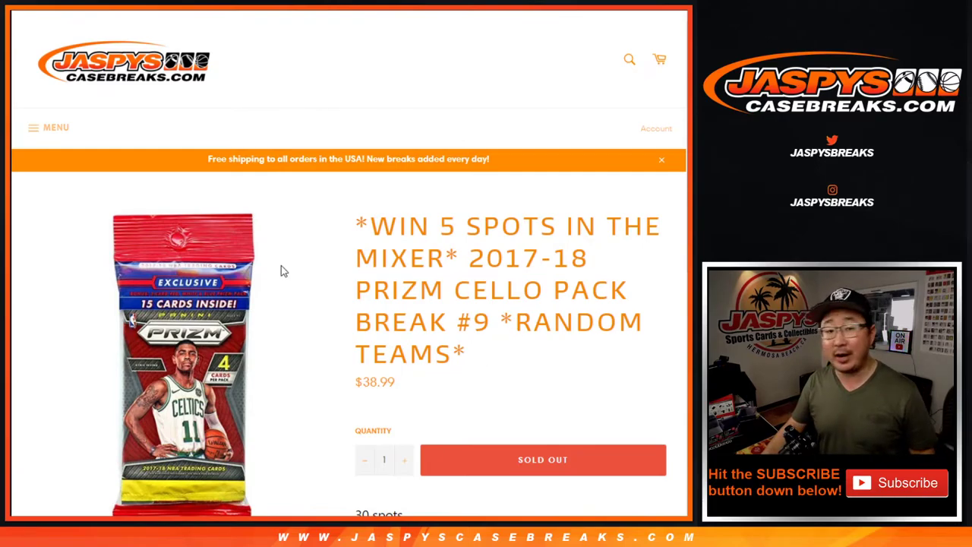
Highlight the note about the top 5 names and paste the NBA team list into the randomizer.
scroll(522, 311, down, 3)
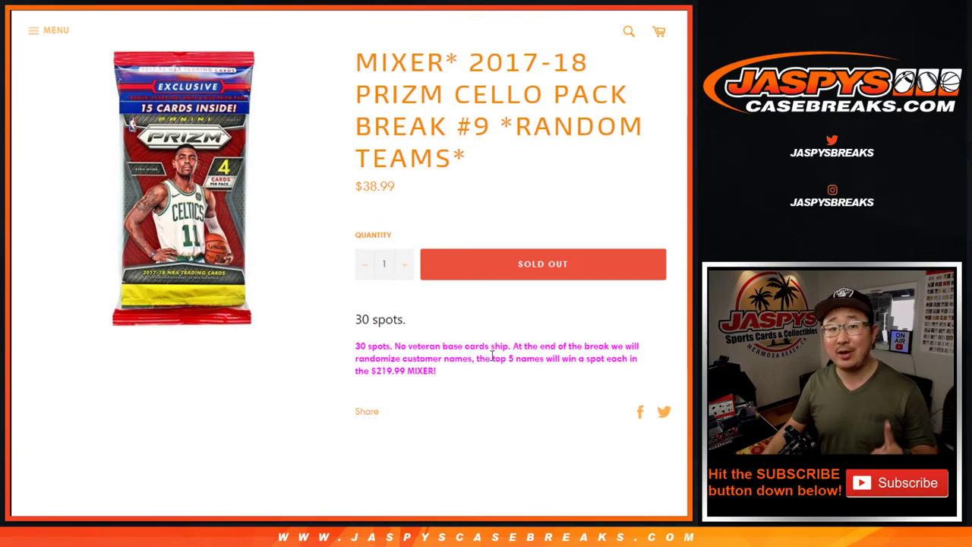
drag(492, 358, 567, 362)
click(567, 362)
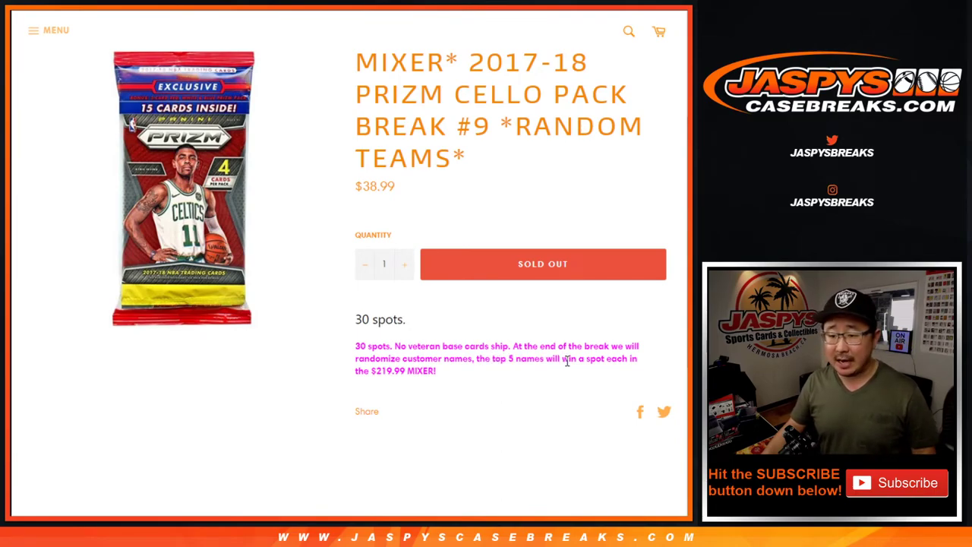
scroll(568, 364, up, 5)
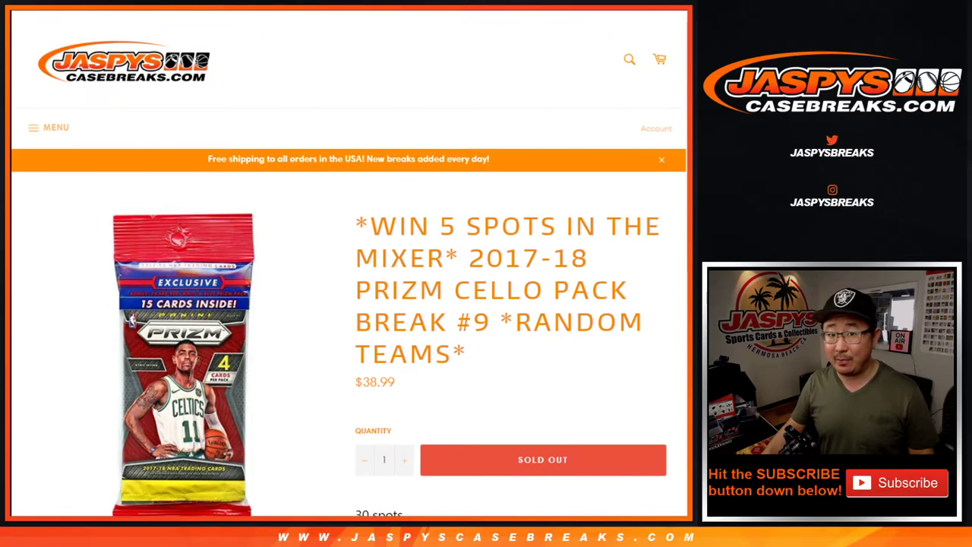
scroll(383, 365, up, 1)
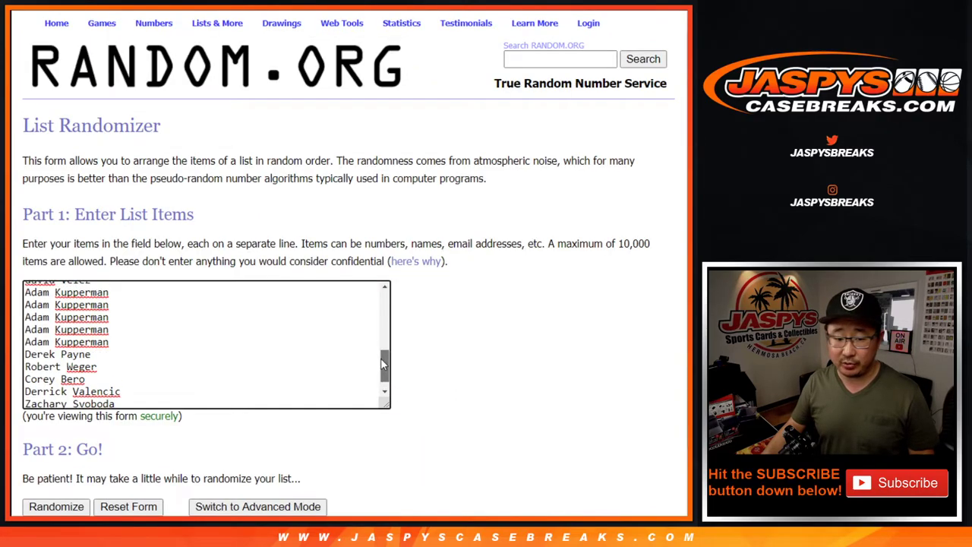
mouse_move(384, 365)
mouse_down()
mouse_move(386, 306)
mouse_move(343, 72)
mouse_up()
key(ctrl+a)
key(ctrl+v)
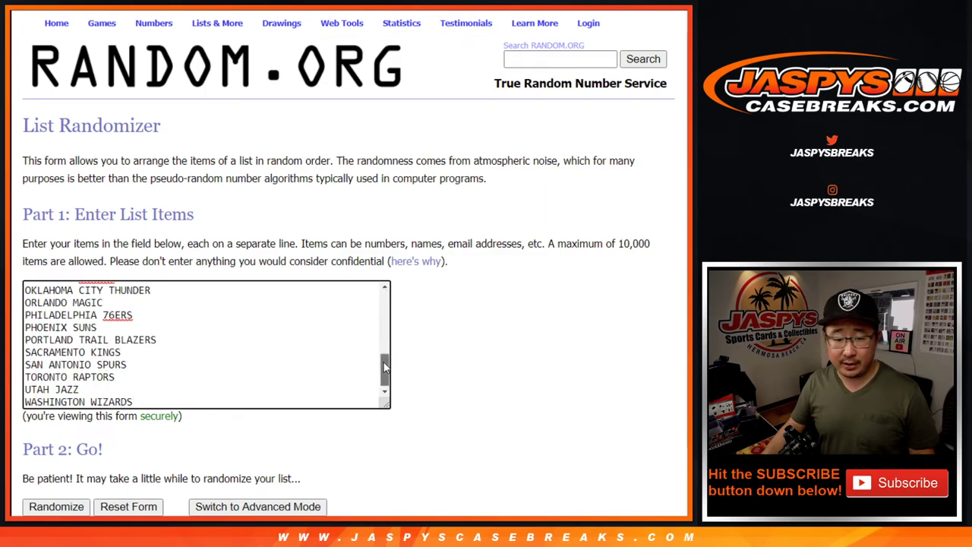
drag(385, 372, 374, 258)
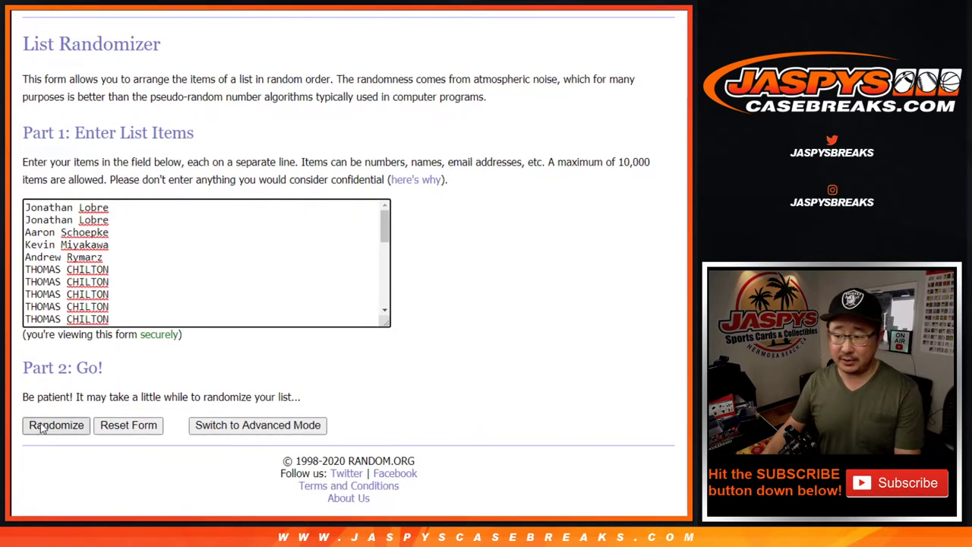
Shuffle the 30-name list eight times with Randomize and Again!
click(42, 428)
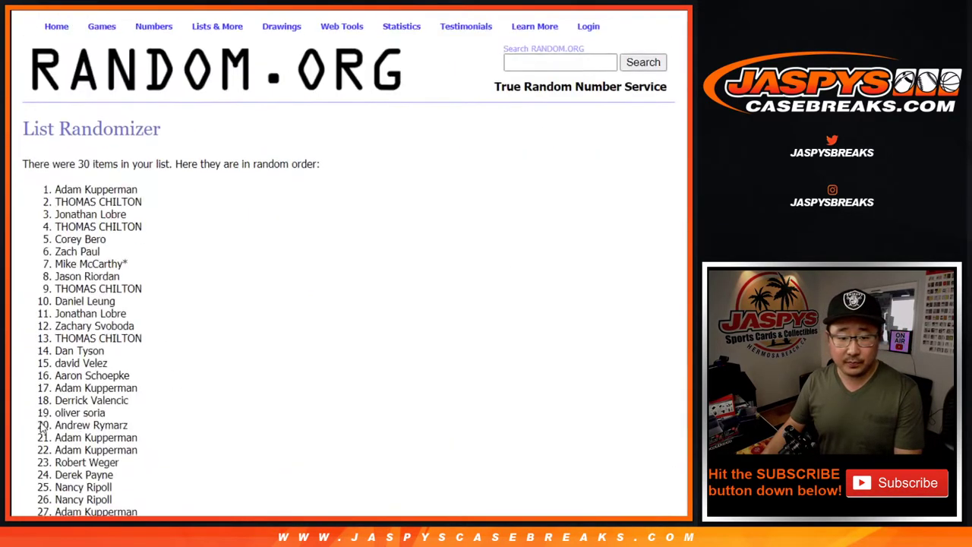
scroll(42, 428, down, 3)
click(43, 428)
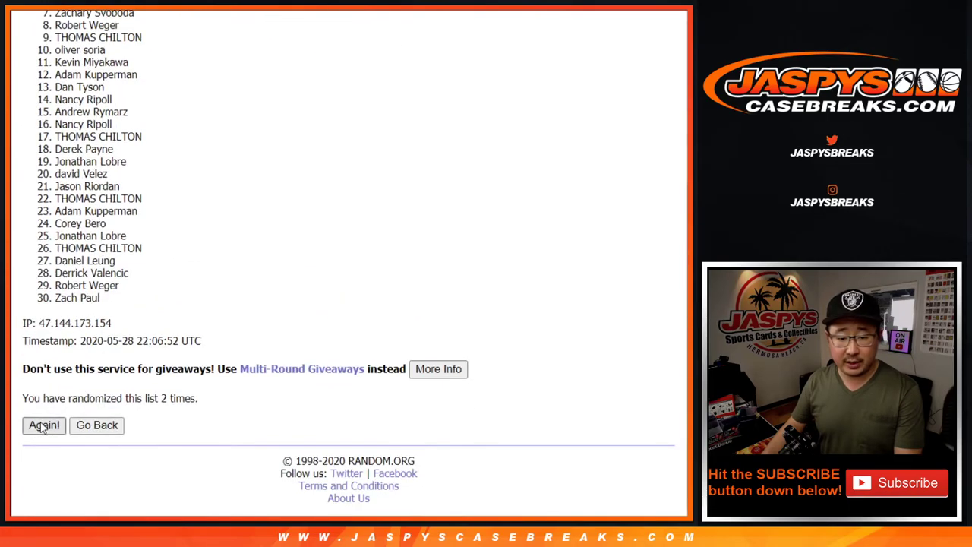
click(43, 428)
click(43, 428)
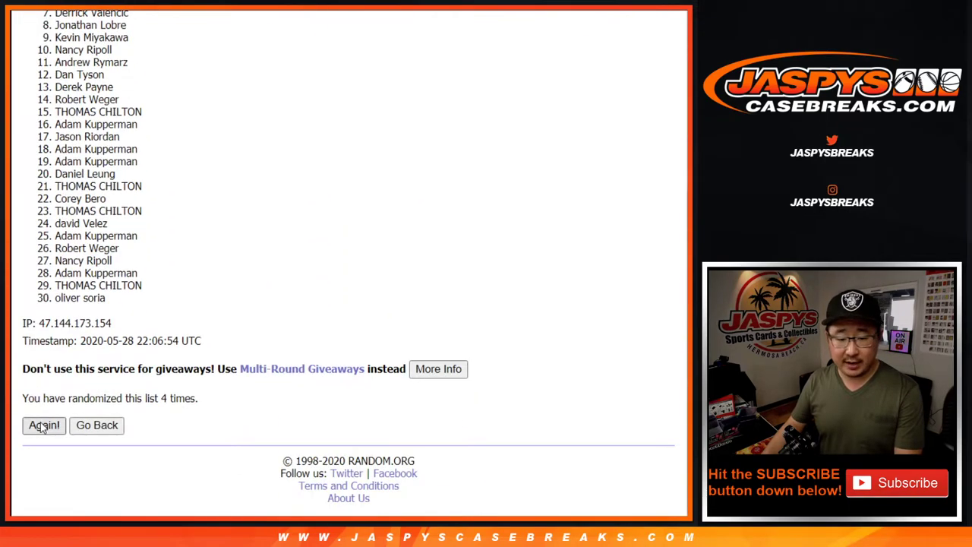
click(43, 427)
click(43, 427)
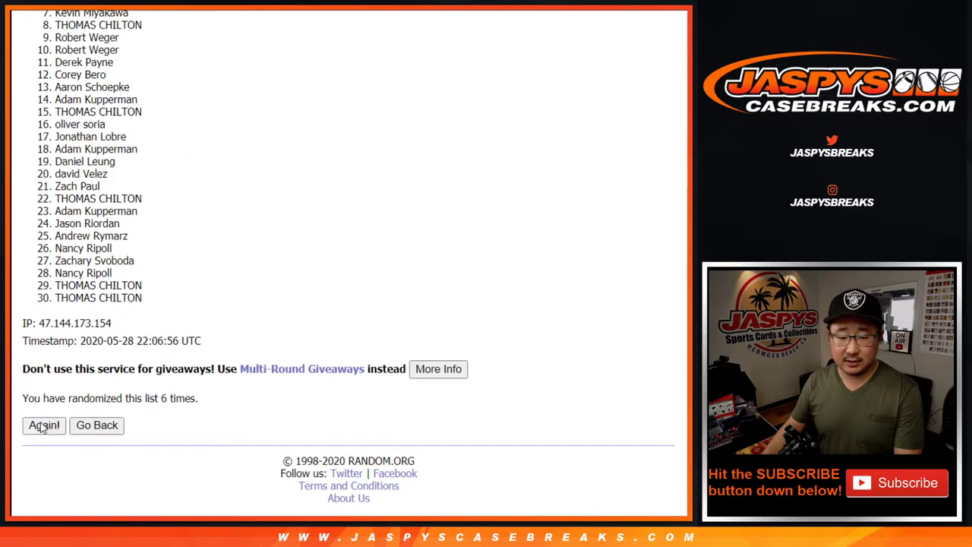
click(43, 428)
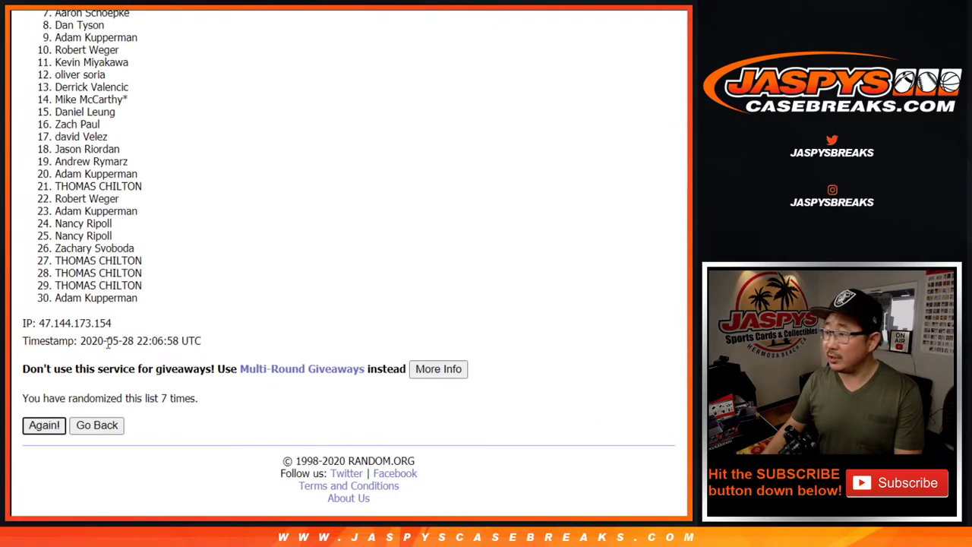
click(44, 425)
scroll(21, 335, up, 5)
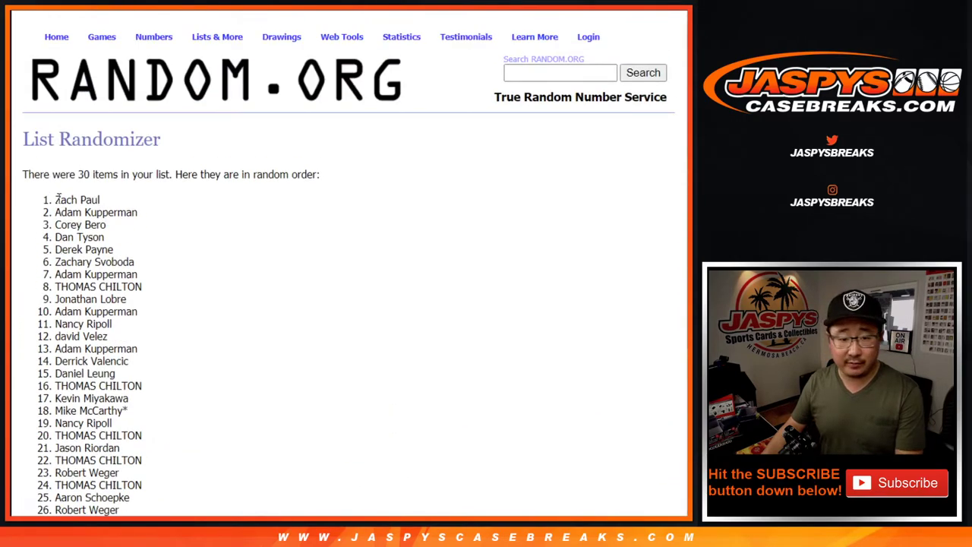
Copy the shuffled names and paste them into cell A1 of the spreadsheet.
mouse_move(57, 199)
mouse_down()
mouse_move(129, 508)
mouse_move(113, 322)
mouse_move(138, 296)
mouse_up()
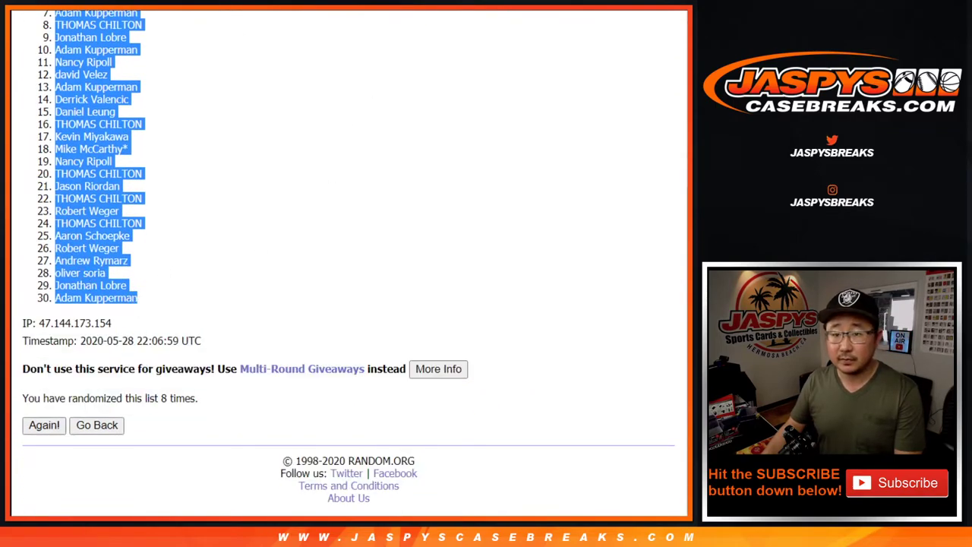
key(ctrl+Tab)
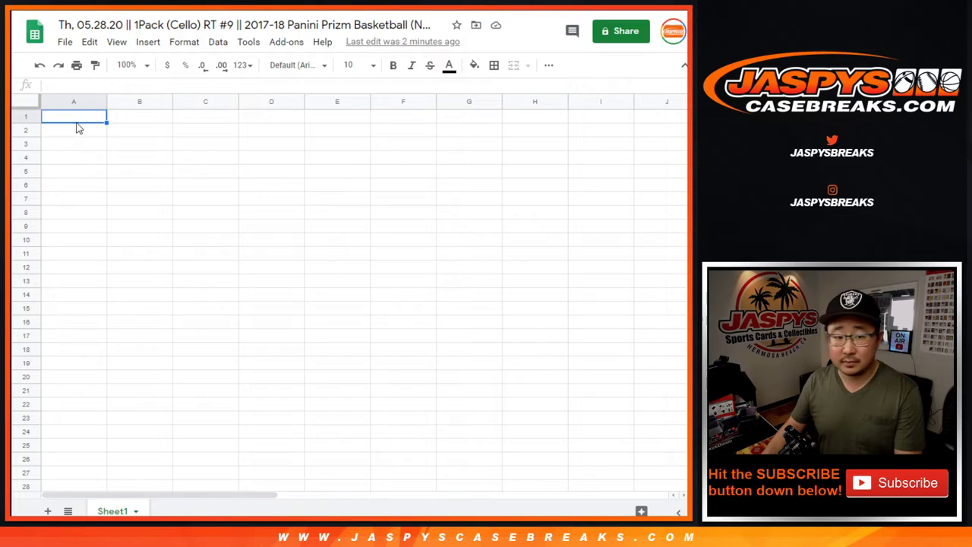
right_click(75, 122)
click(91, 103)
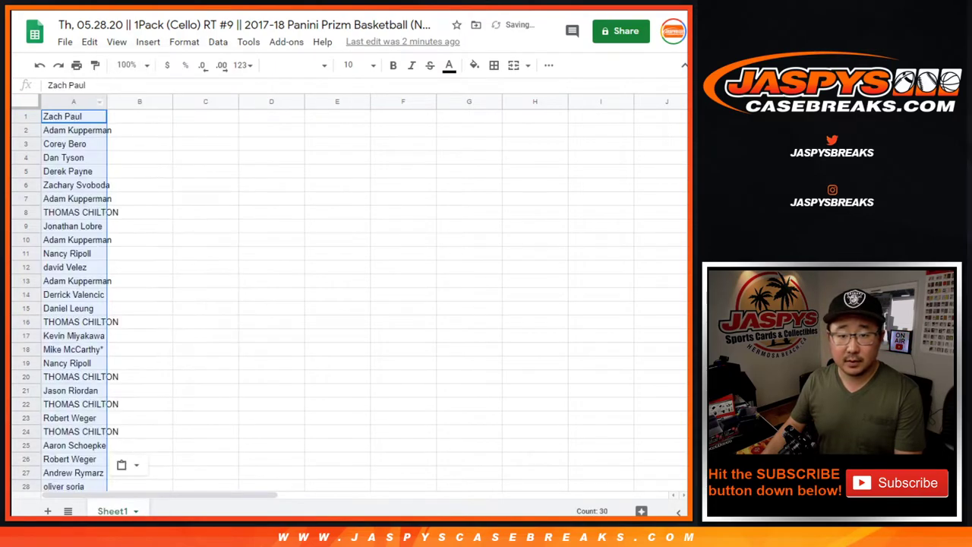
key(ctrl+shift+Tab)
key(ctrl+shift+Tab)
Shuffle the 30 NBA teams eight times in the List Randomizer.
scroll(205, 304, down, 1)
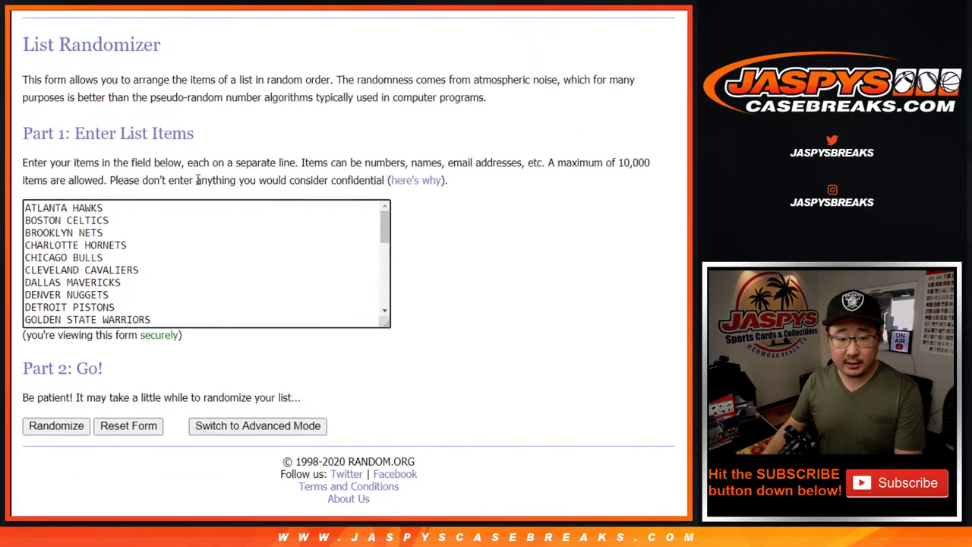
click(43, 426)
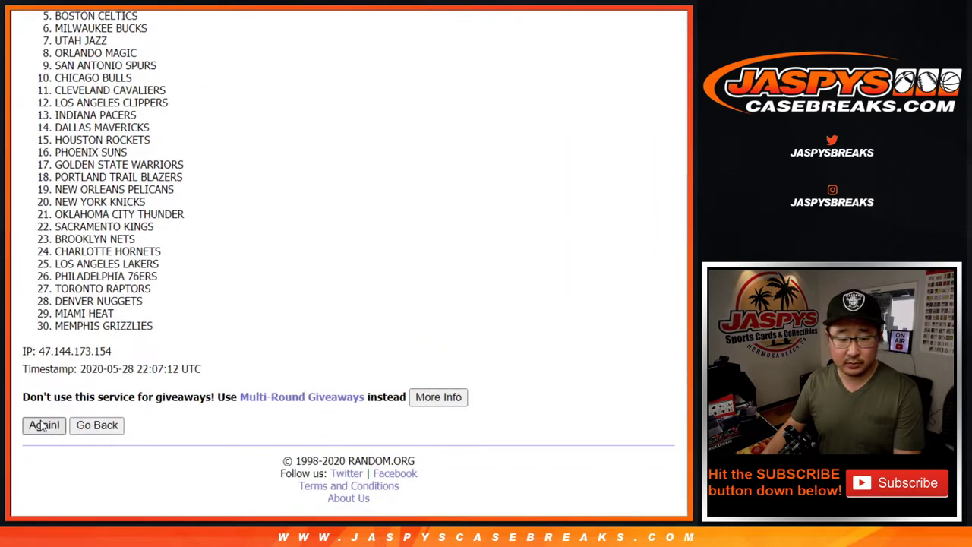
click(43, 425)
click(43, 425)
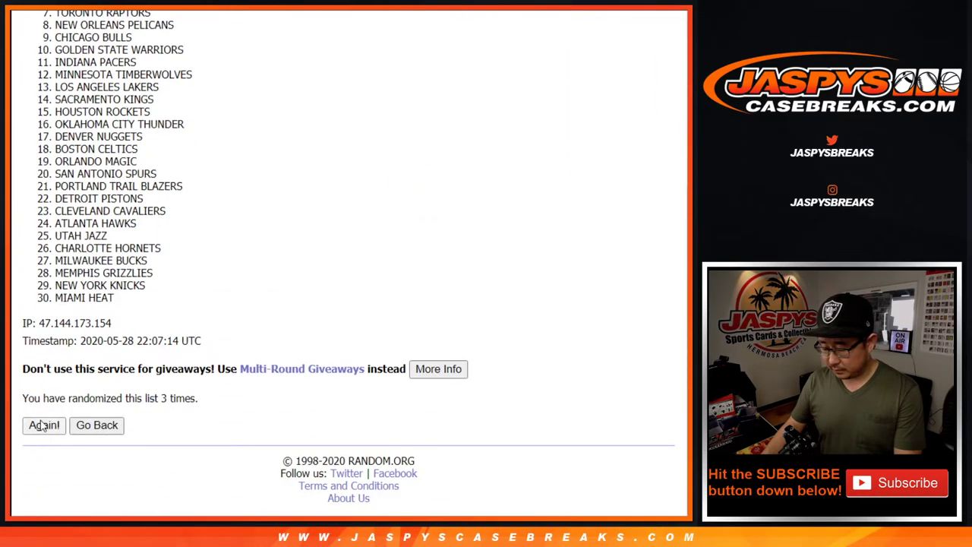
click(44, 425)
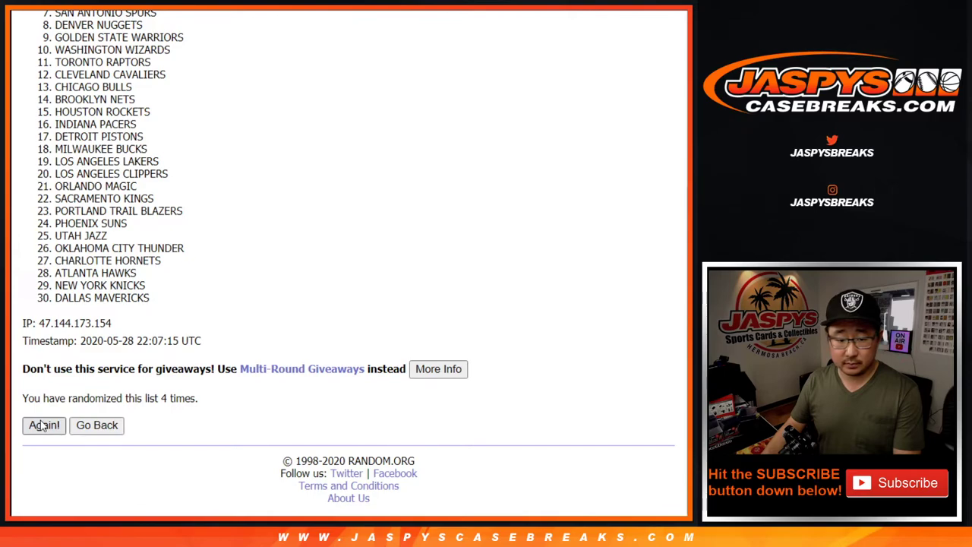
click(43, 425)
click(44, 425)
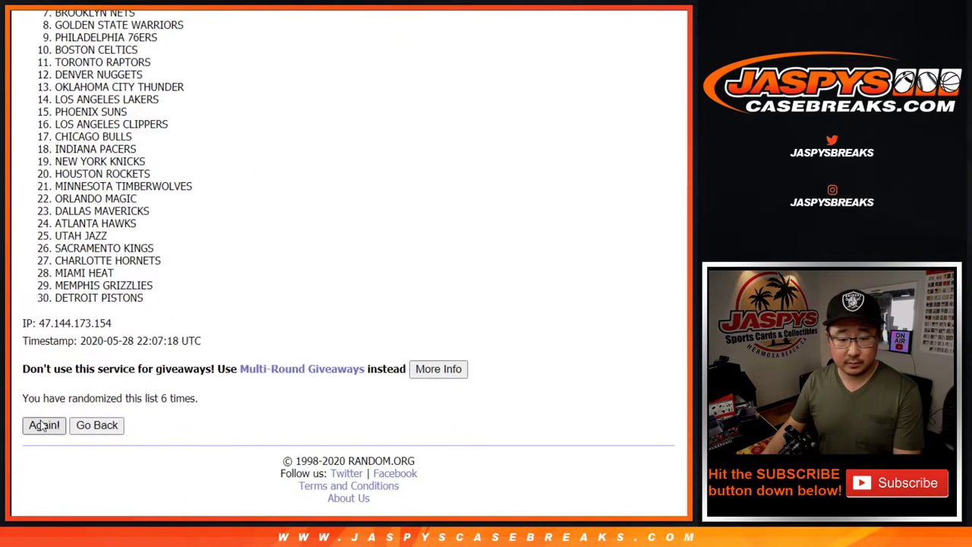
click(43, 425)
click(44, 426)
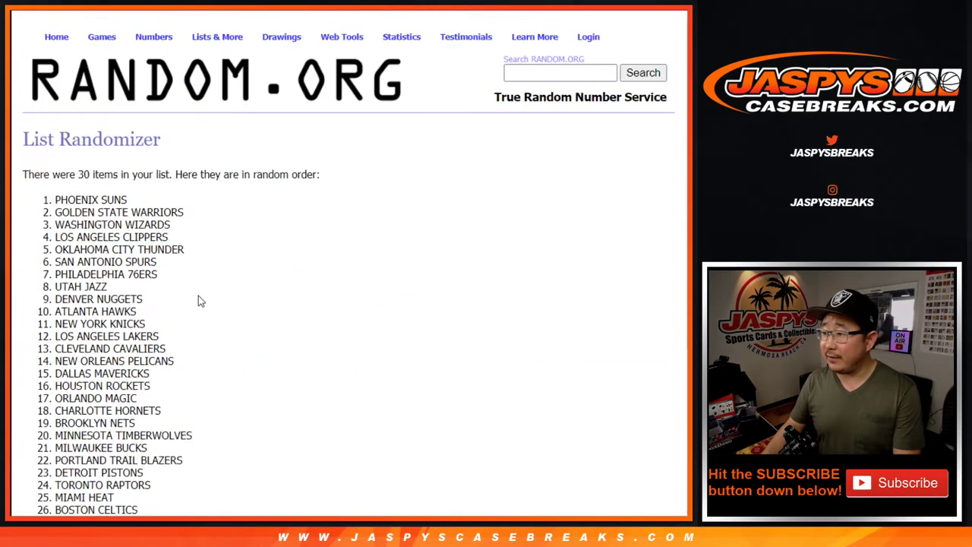
Copy the shuffled team list and paste it into cell B1 beside the names.
scroll(135, 301, up, 3)
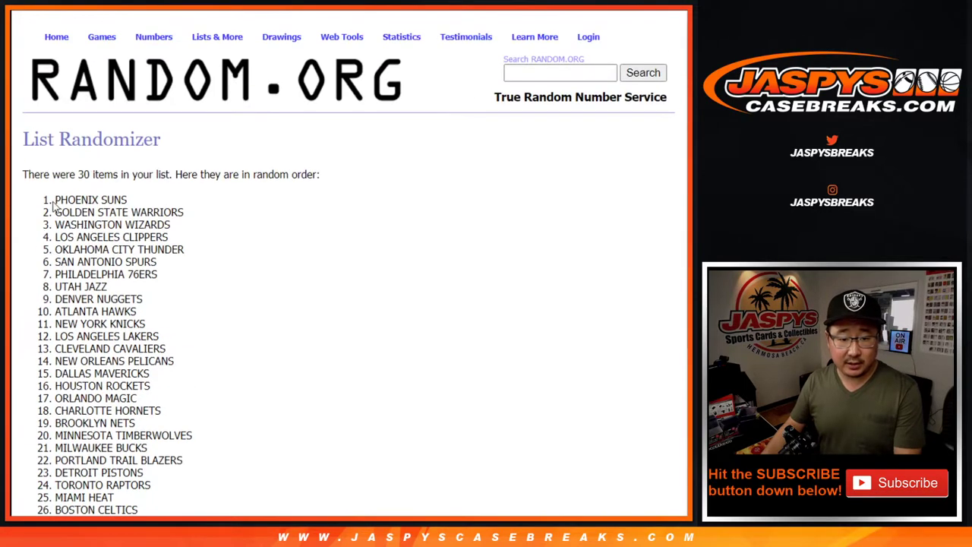
mouse_move(52, 197)
mouse_down()
mouse_move(80, 284)
mouse_move(158, 323)
mouse_move(156, 288)
mouse_move(159, 300)
mouse_up()
scroll(81, 284, down, 3)
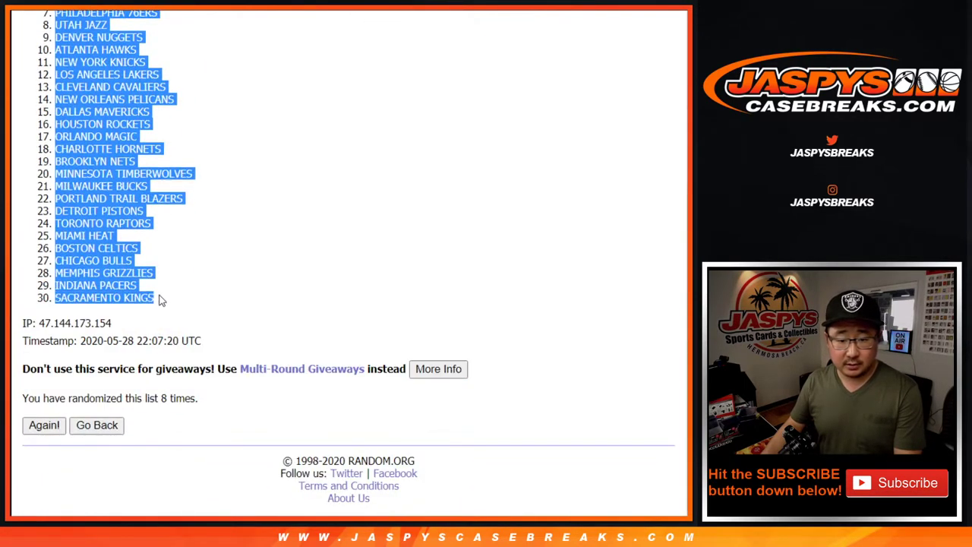
key(ctrl+Tab)
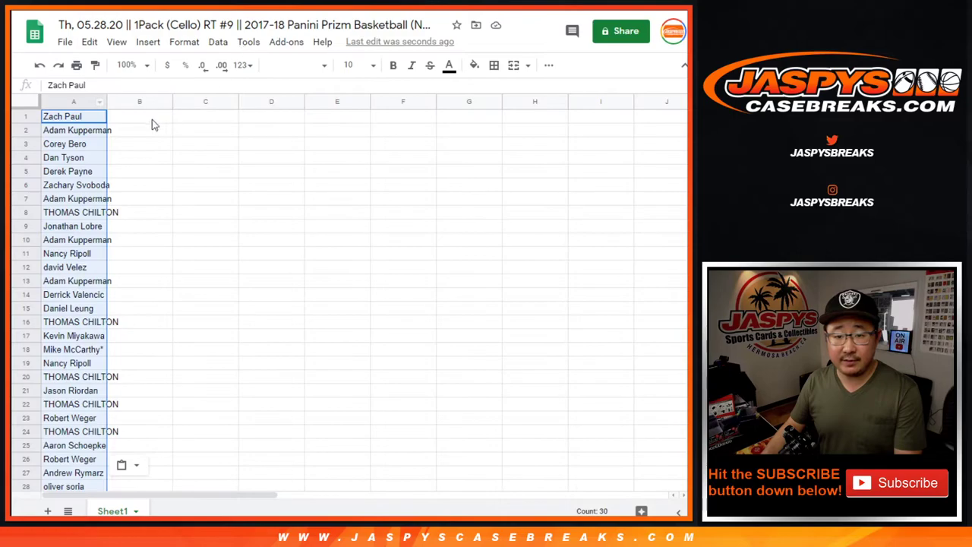
click(123, 122)
right_click(124, 122)
click(150, 101)
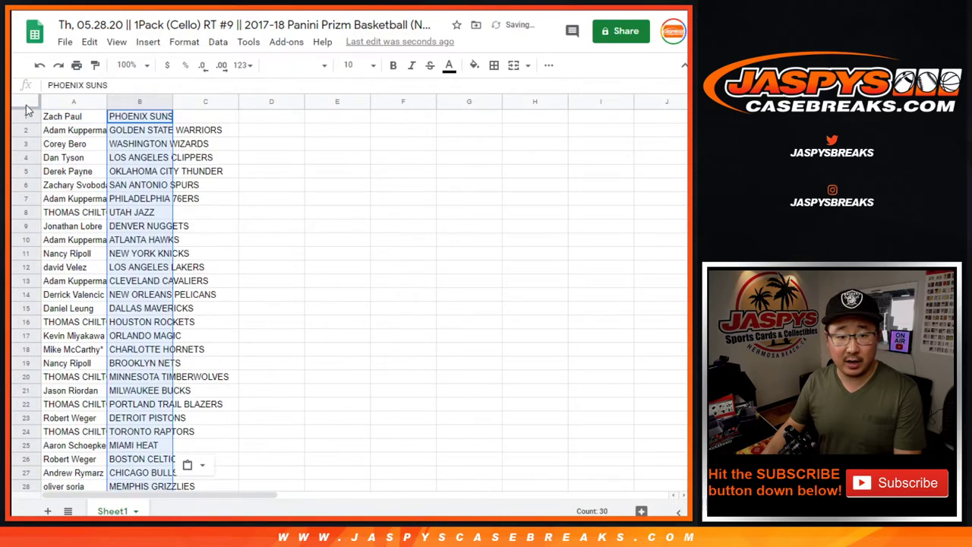
Change the sheet's text to Nunito font at size 12.
click(295, 64)
click(285, 190)
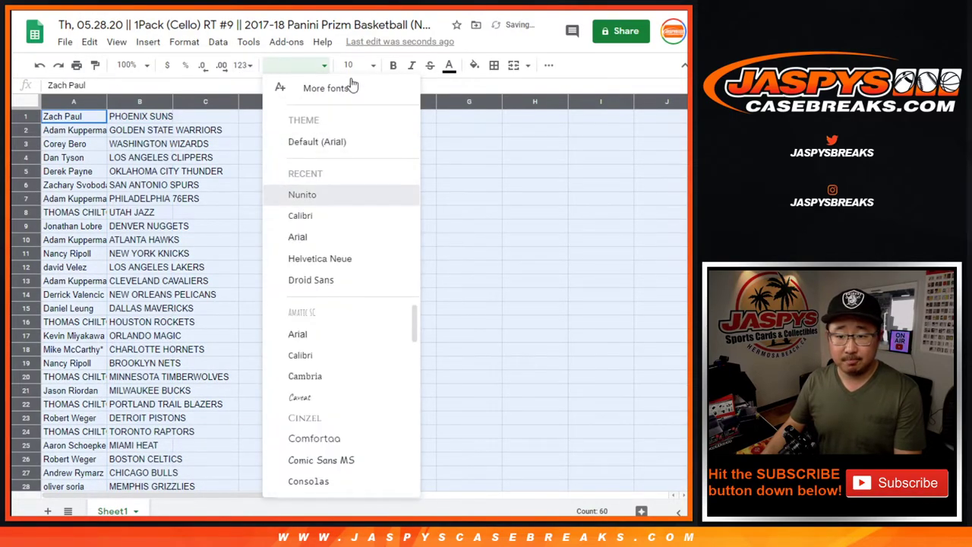
click(350, 65)
click(354, 211)
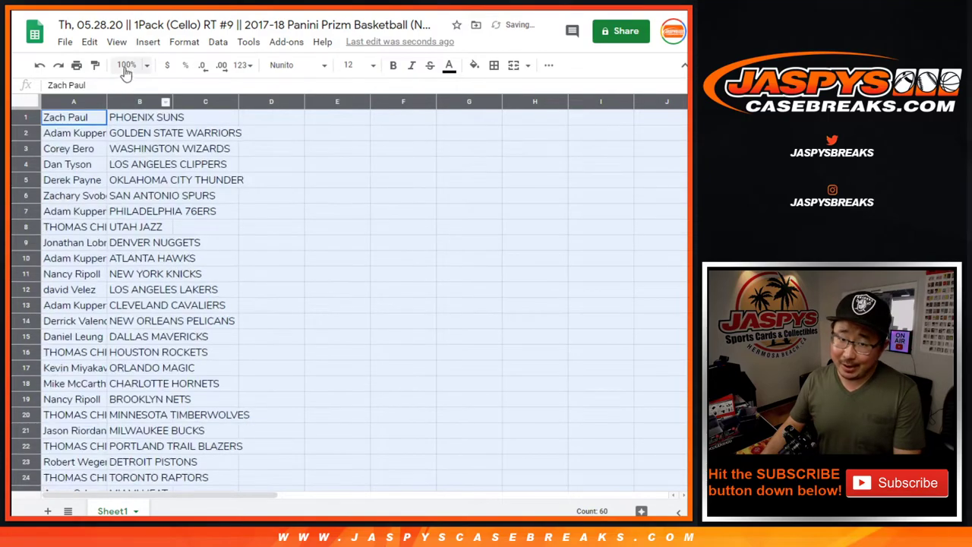
Set text size 12, zoom to 125%, and auto-fit columns A and B to their contents.
click(126, 65)
click(132, 172)
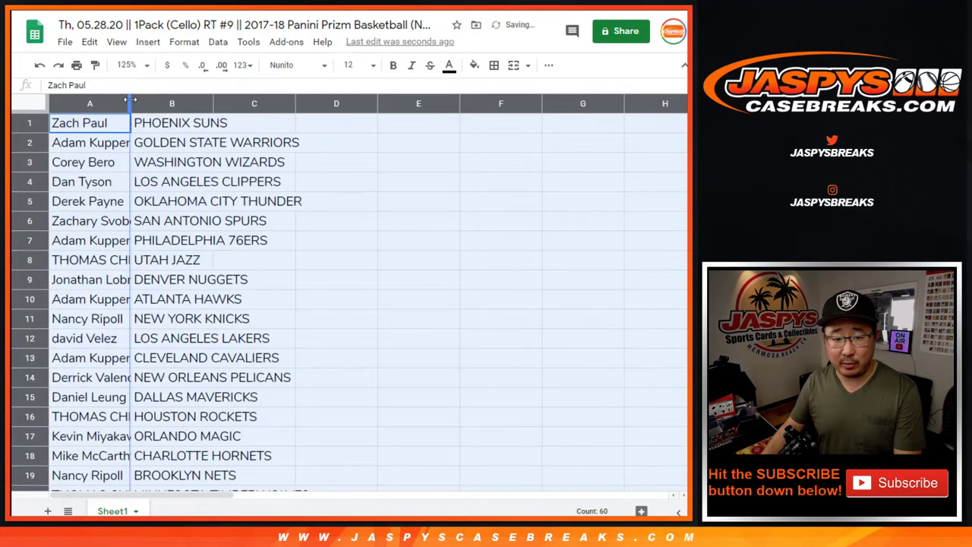
double_click(130, 99)
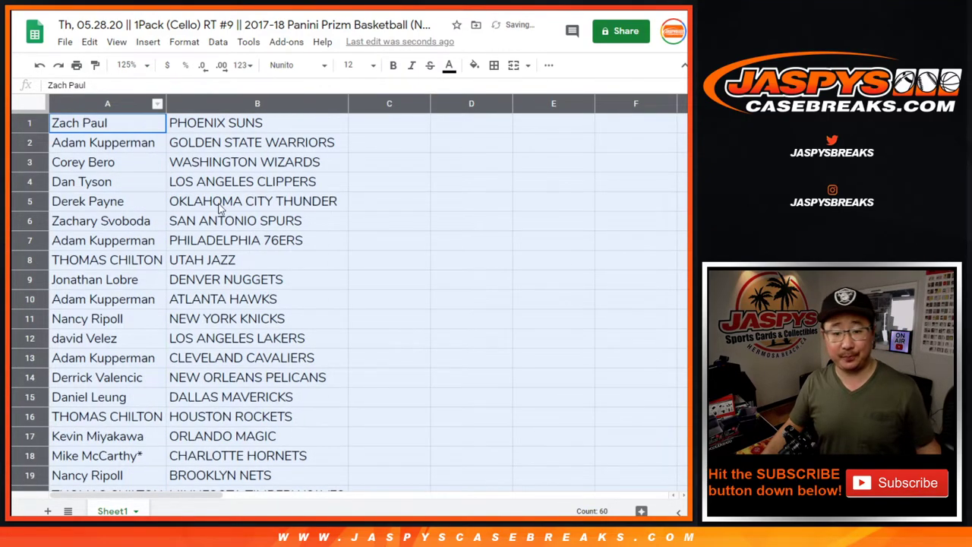
Select the first 16 pairs, then select rows A17 through 30.
shift+click(230, 418)
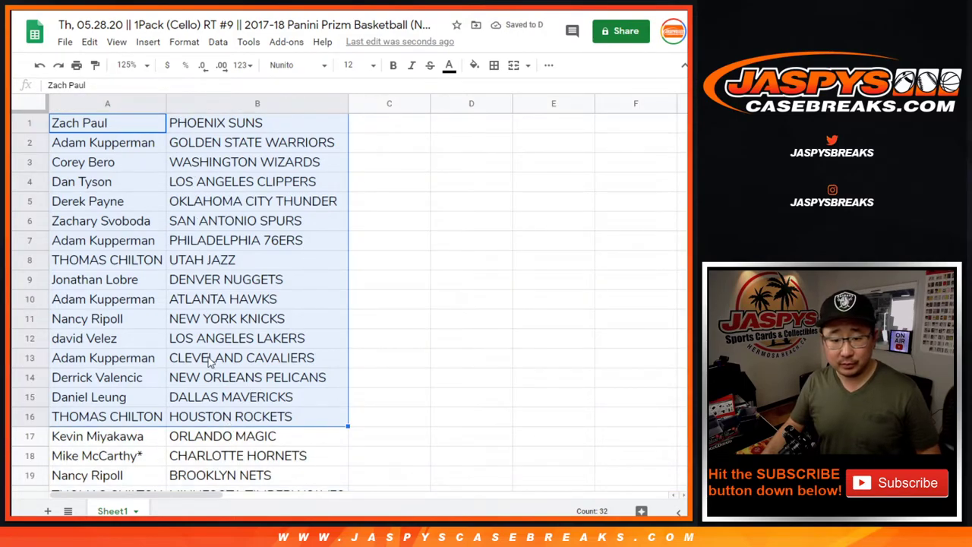
scroll(200, 405, down, 1)
scroll(201, 399, up, 1)
scroll(204, 394, down, 5)
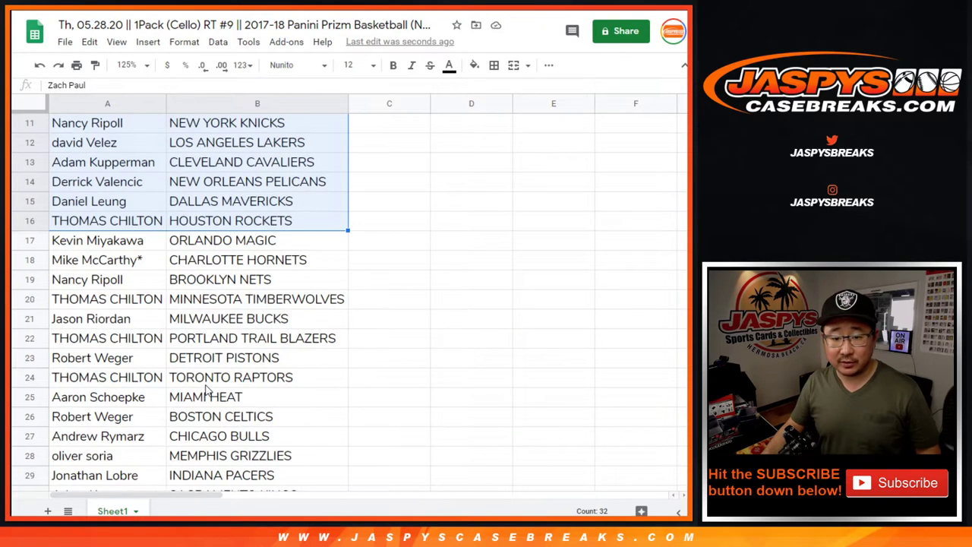
scroll(206, 389, up, 1)
click(130, 186)
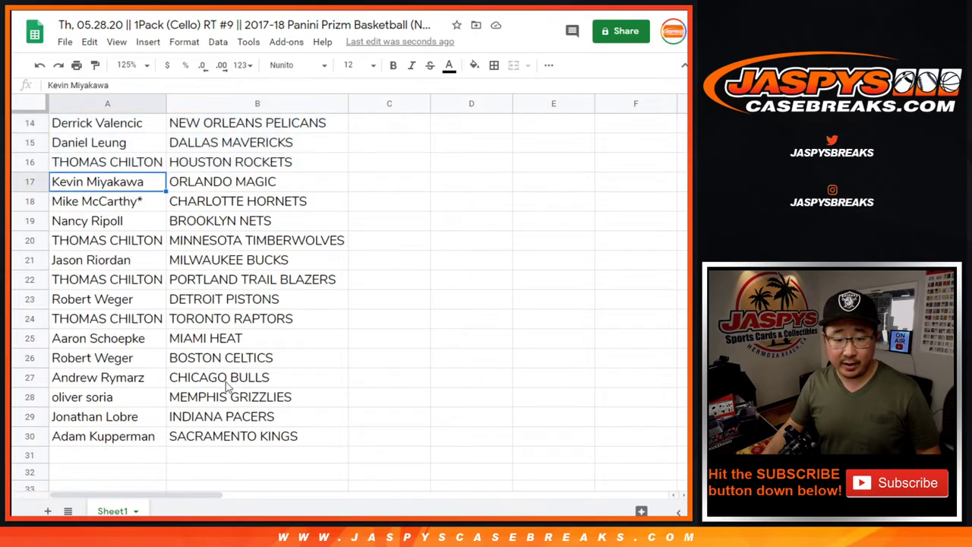
shift+click(216, 439)
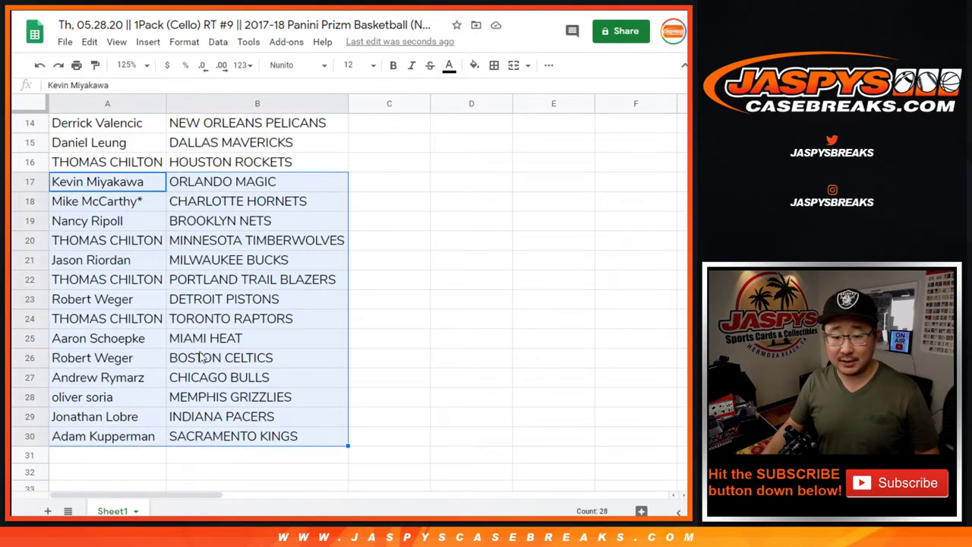
Set the sheet zoom to 80%.
scroll(285, 131, up, 6)
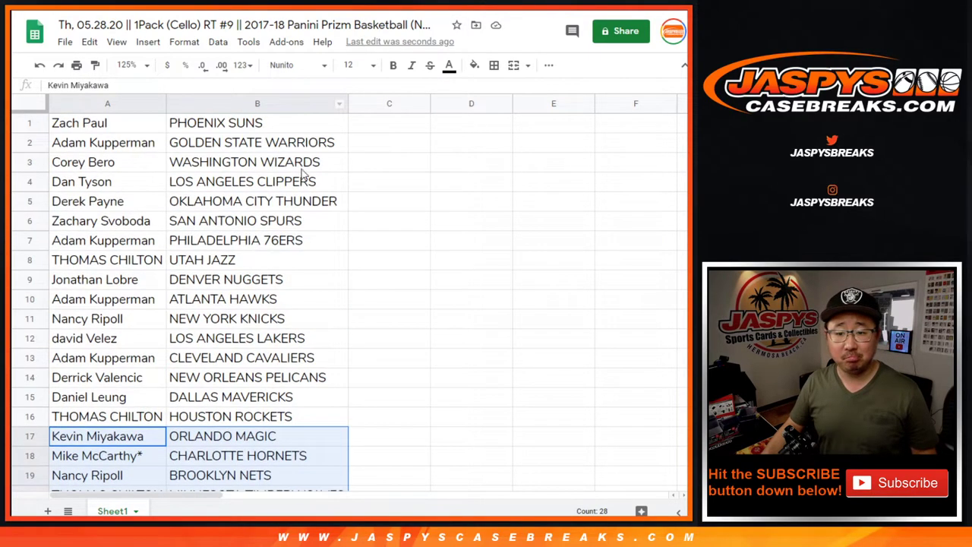
click(127, 65)
text(80)
key(Return)
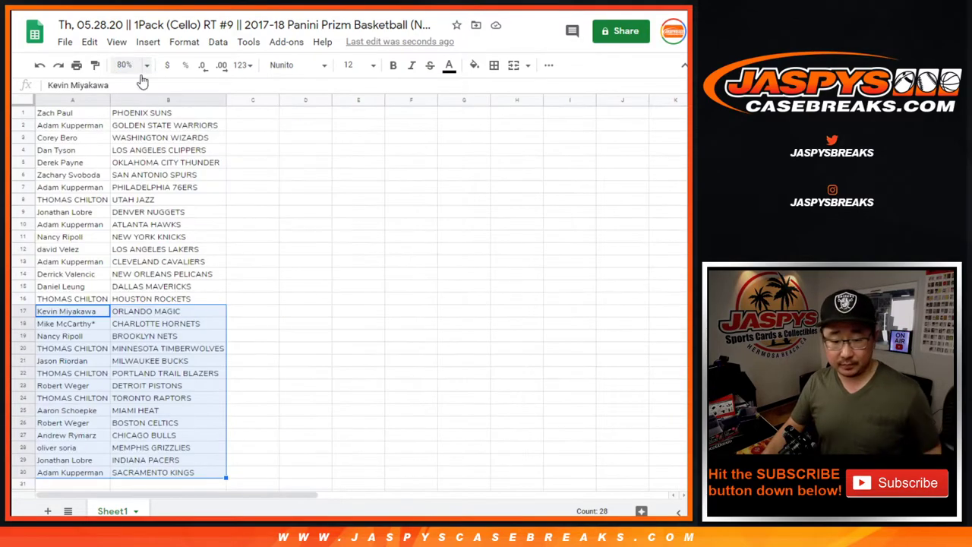
Sort the sheet by column B, team names A to Z.
click(163, 99)
click(218, 42)
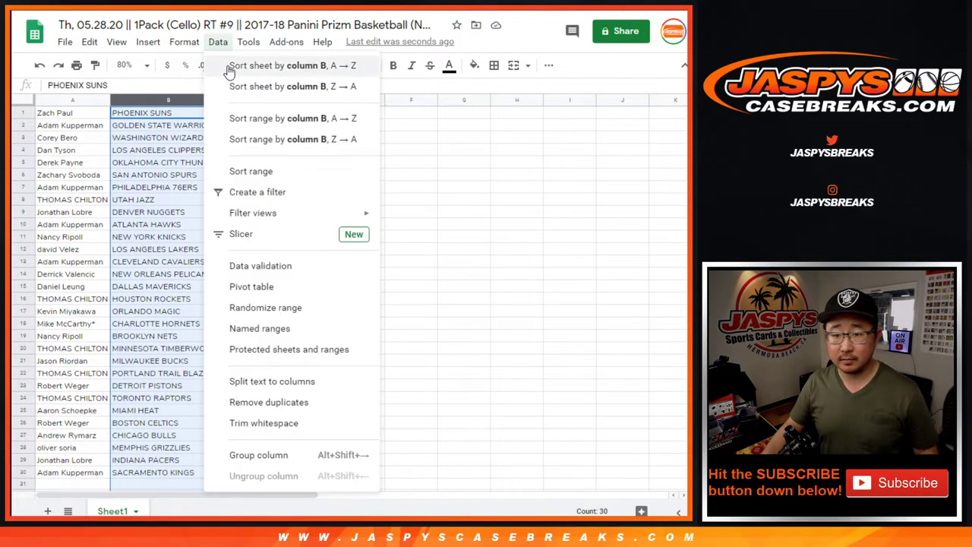
click(228, 66)
Put borders on every cell and centre the text horizontally.
click(494, 65)
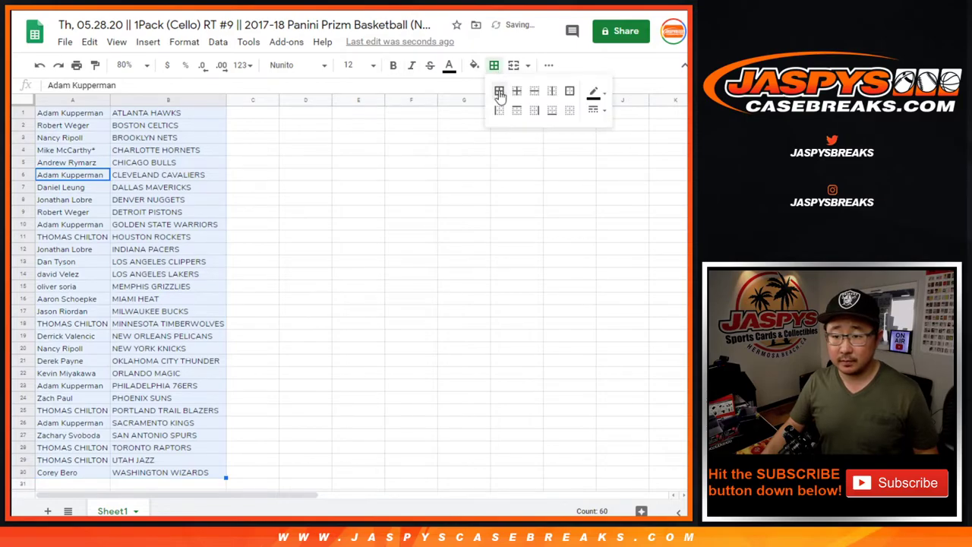
click(499, 91)
click(548, 65)
click(349, 89)
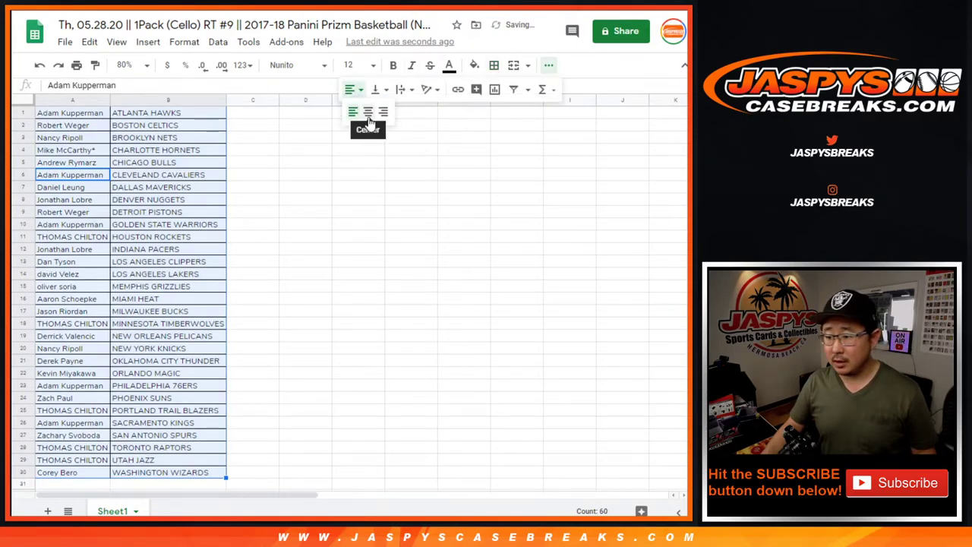
click(365, 110)
Print the sheet in portrait orientation with the workbook title header.
click(76, 65)
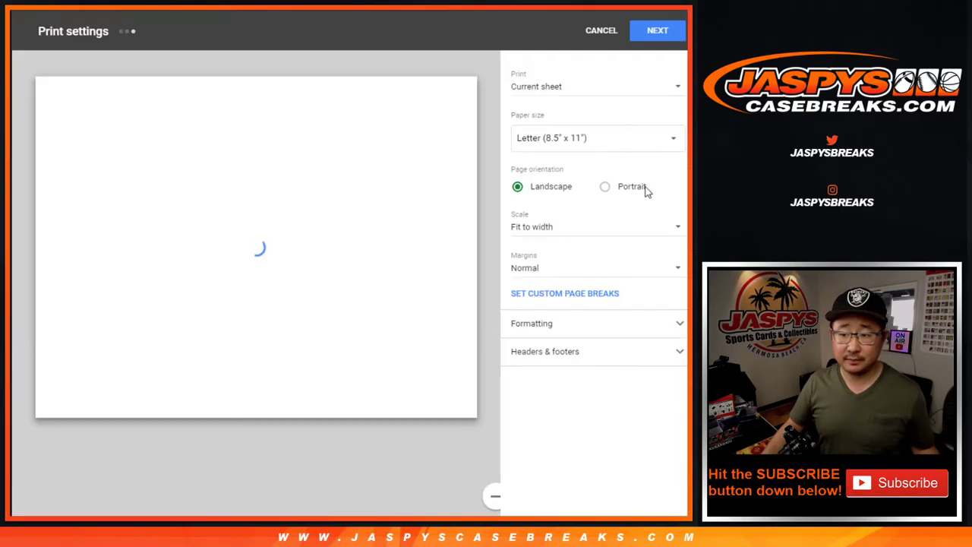
click(634, 188)
click(559, 371)
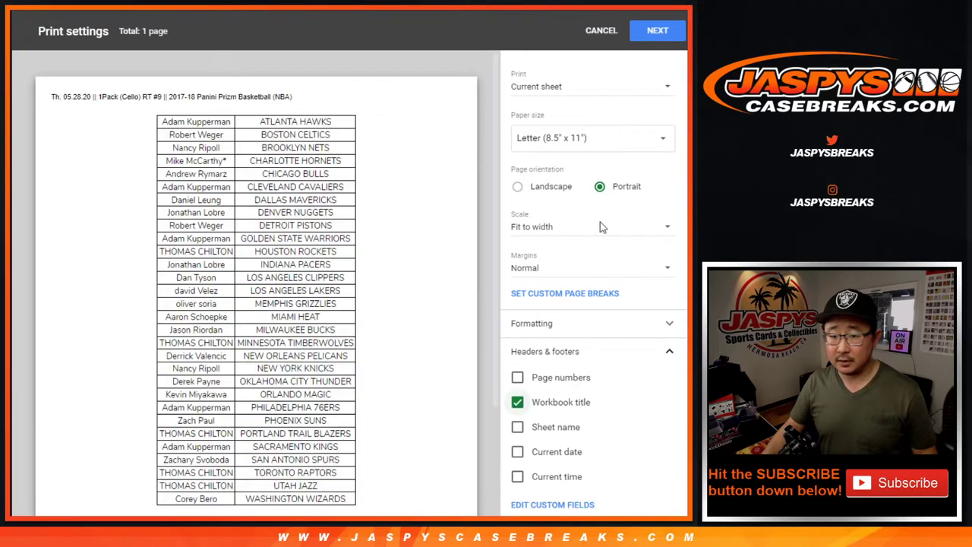
click(633, 34)
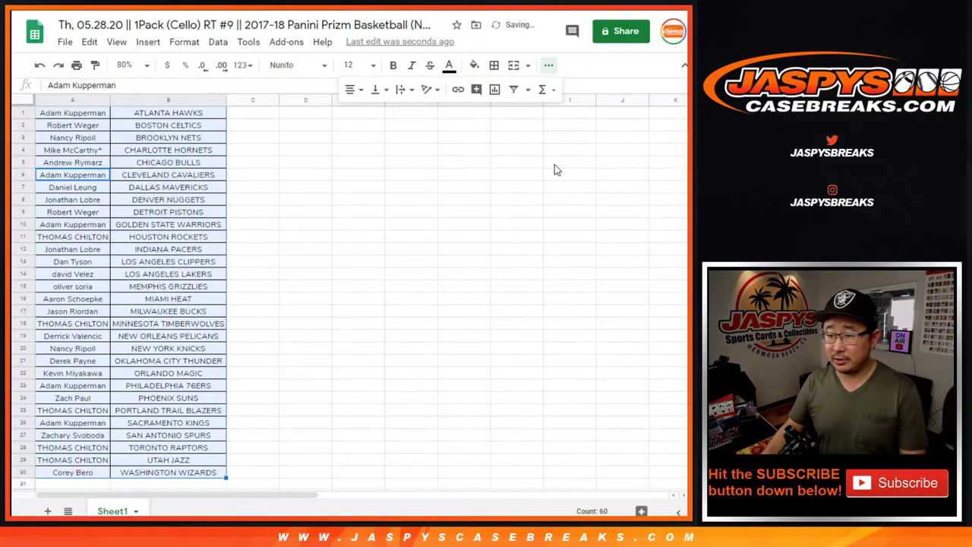
Close the print dialog, then copy names A1:A30 into the Random.org list box.
key(Escape)
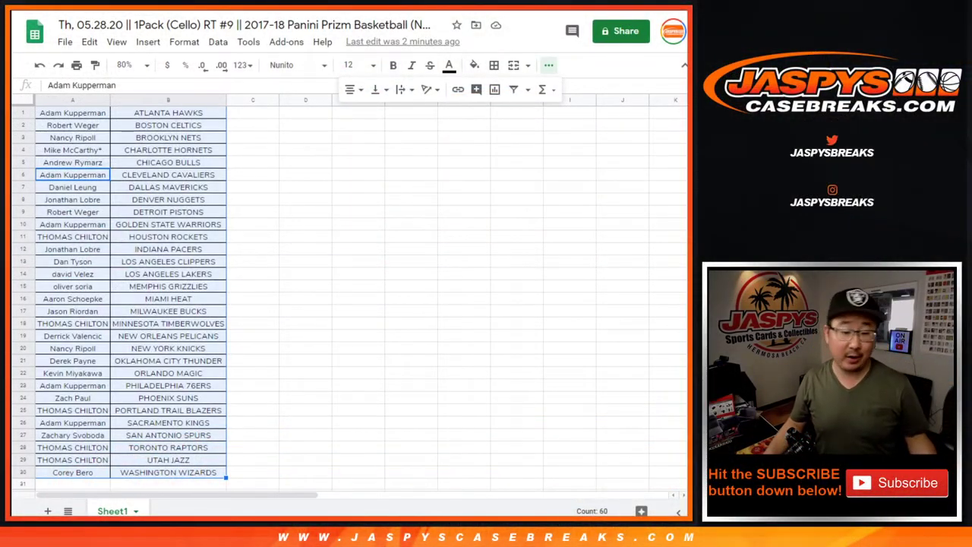
click(79, 116)
shift+click(87, 473)
key(ctrl+c)
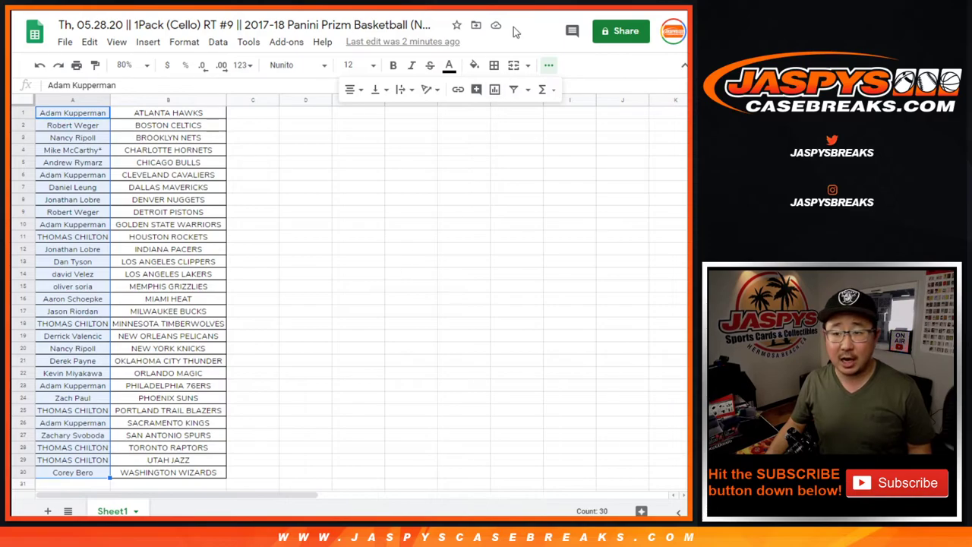
key(ctrl+Tab)
key(ctrl+v)
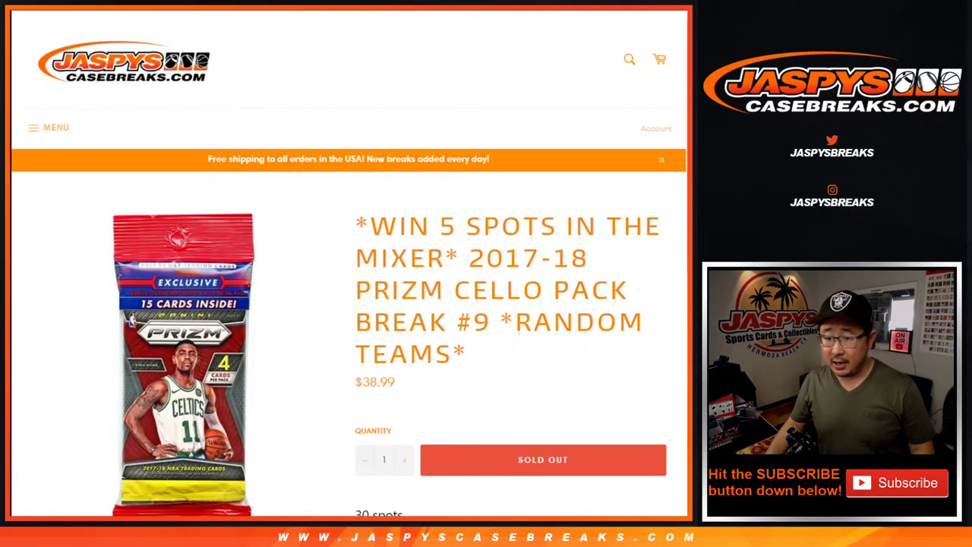
Highlight the 5 mixer spots in the product title and roll two dice, getting 1 and 6.
double_click(438, 227)
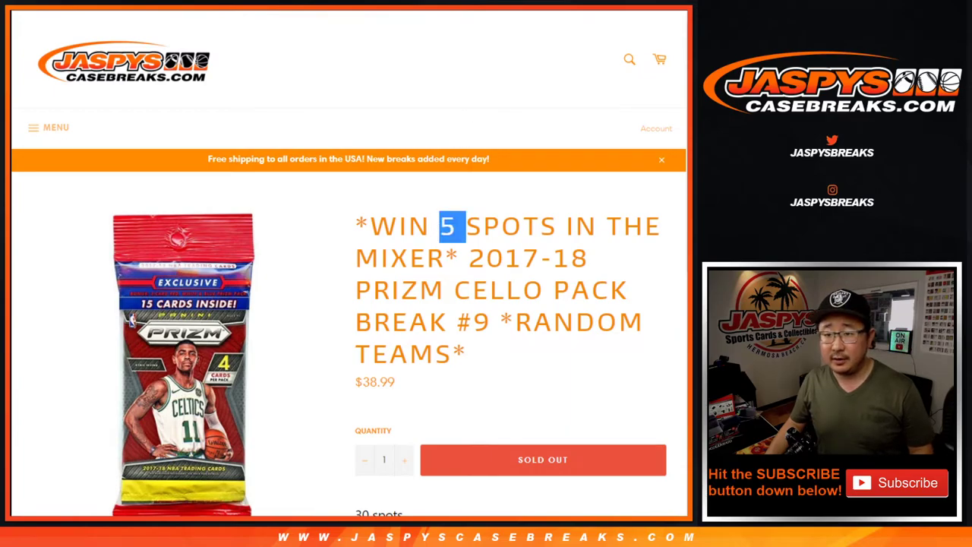
click(65, 250)
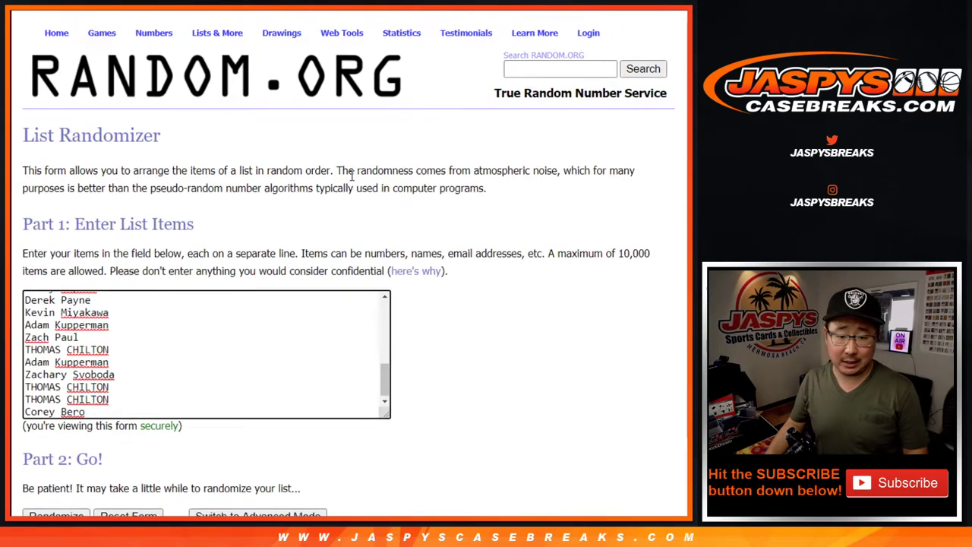
Randomize the 30 names seven times to match the dice total of 7.
scroll(198, 304, down, 1)
click(40, 425)
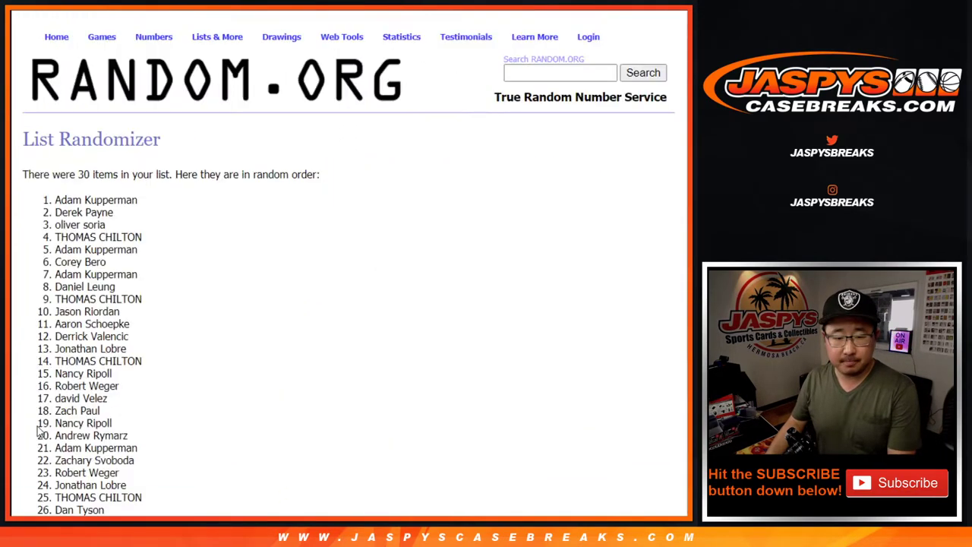
scroll(39, 430, down, 3)
click(39, 425)
click(40, 425)
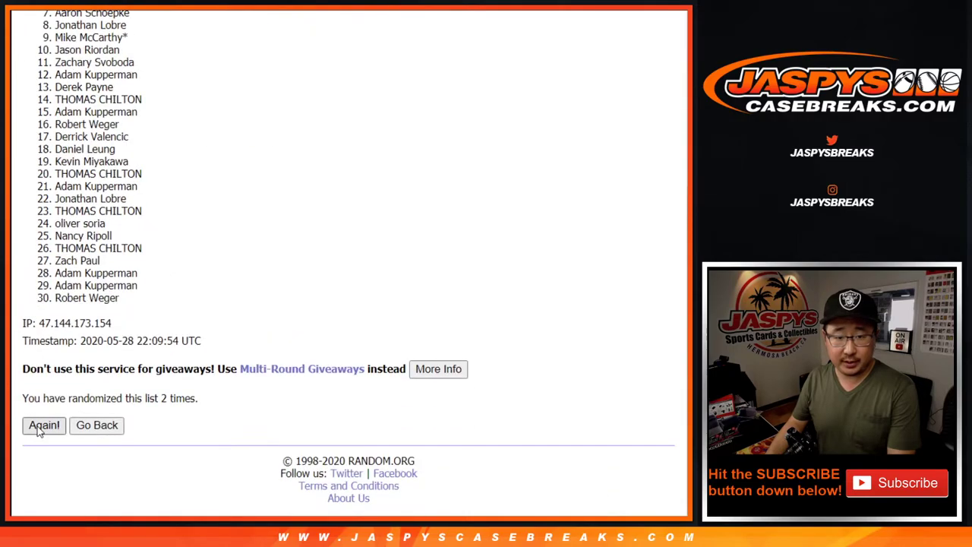
click(38, 427)
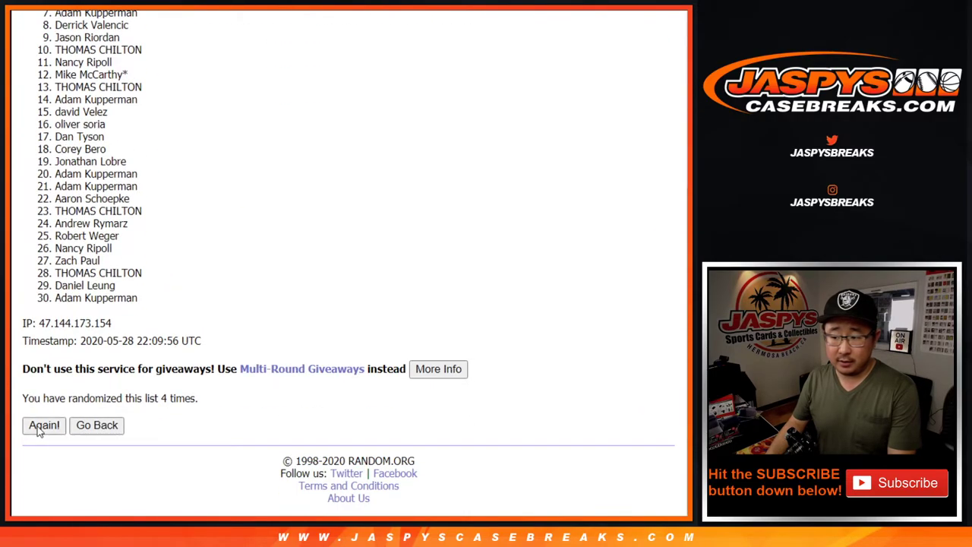
click(38, 427)
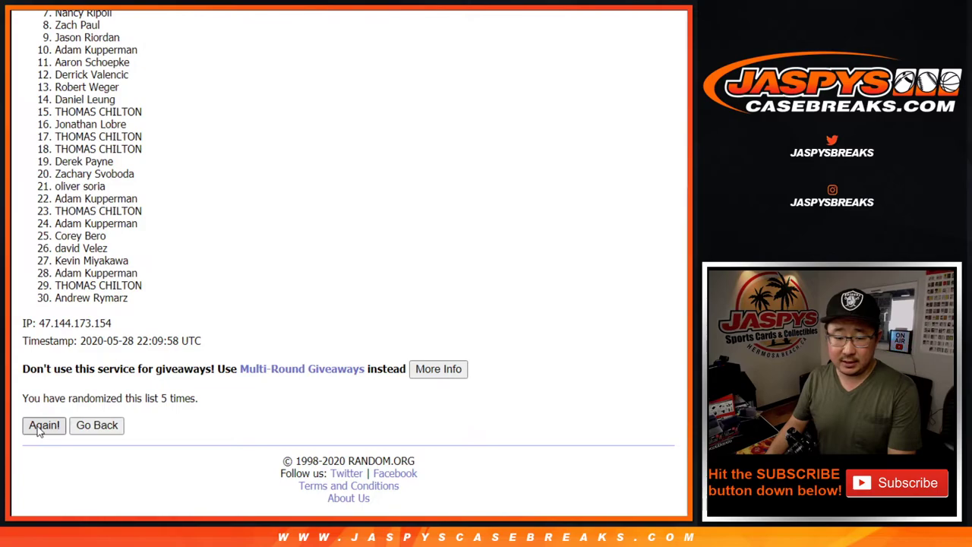
click(39, 425)
click(39, 425)
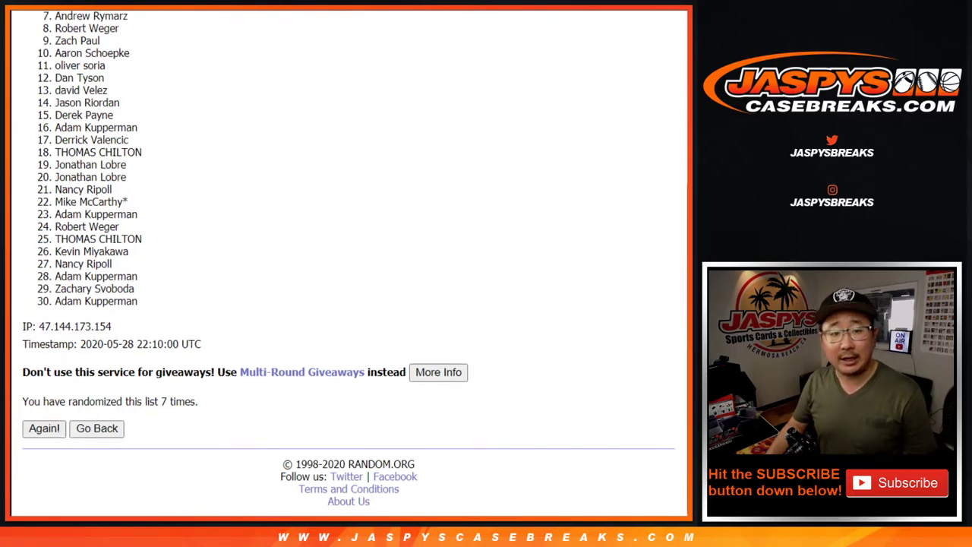
Scroll to the top of the results and select the top five names.
scroll(349, 263, up, 1)
scroll(349, 263, up, 2)
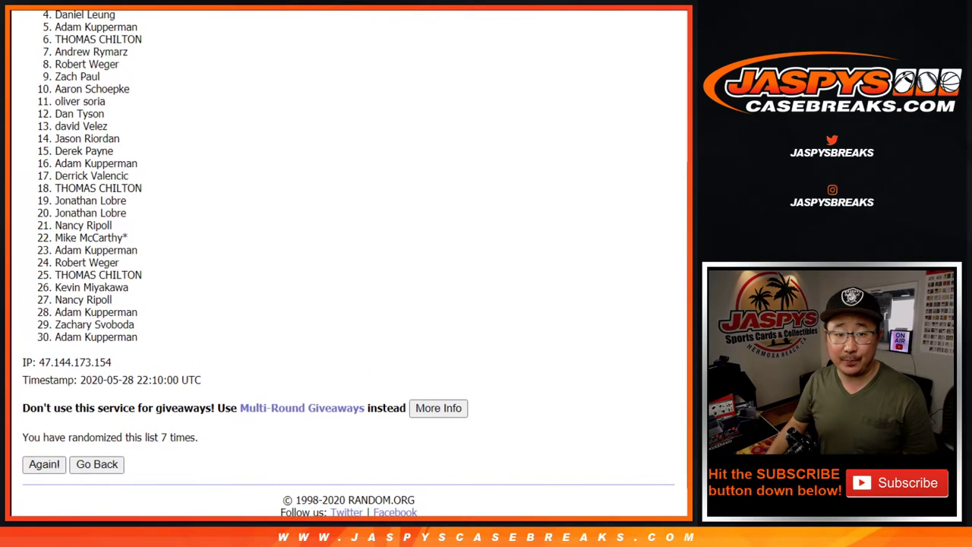
scroll(58, 27, up, 1)
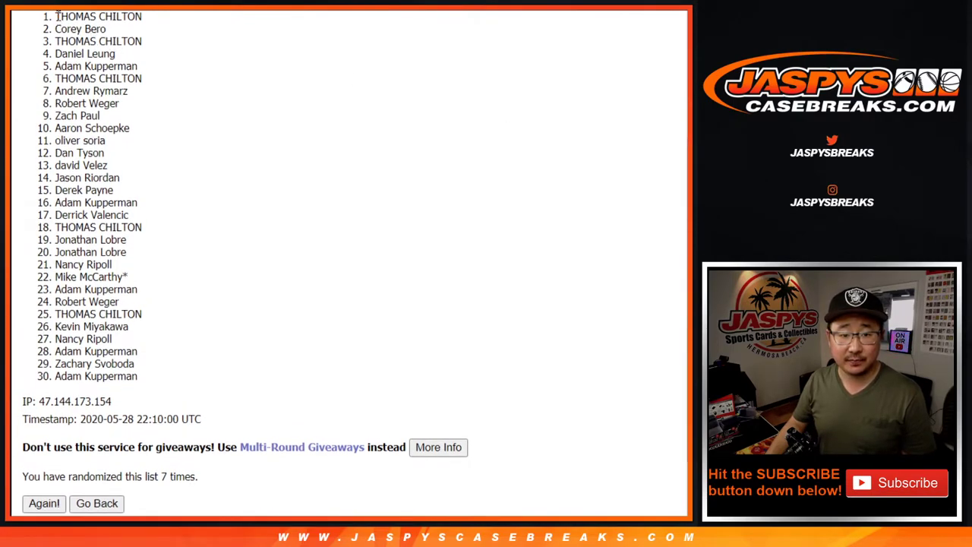
scroll(58, 16, up, 1)
drag(56, 35, 147, 88)
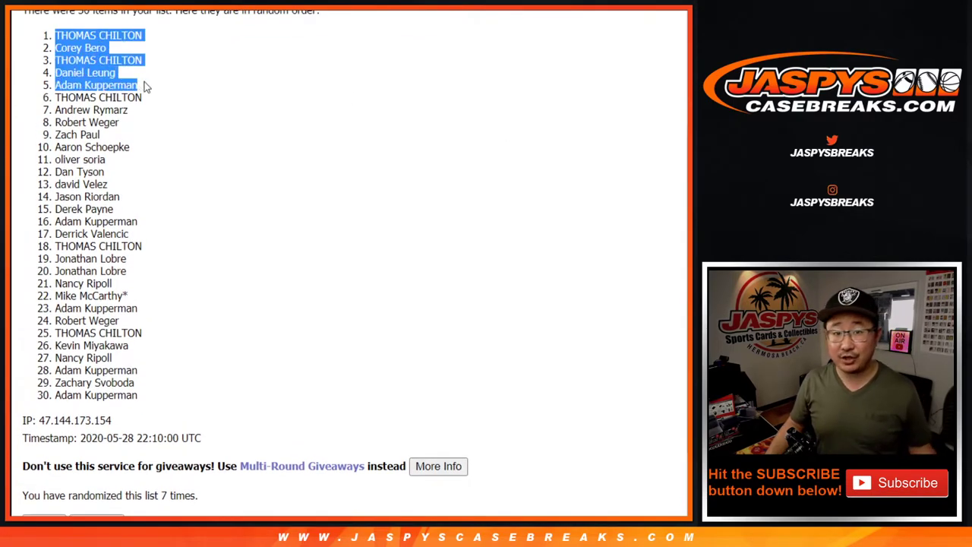